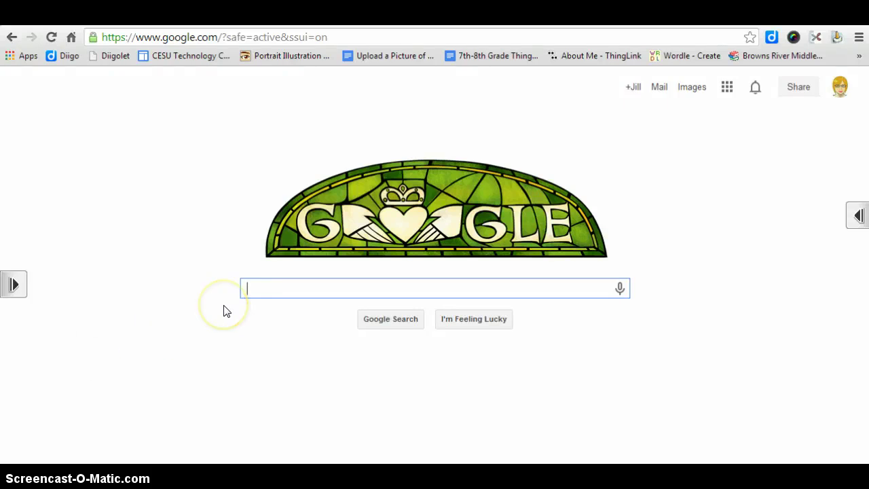
Search Google for 'portrait and illustration maker'
text(port)
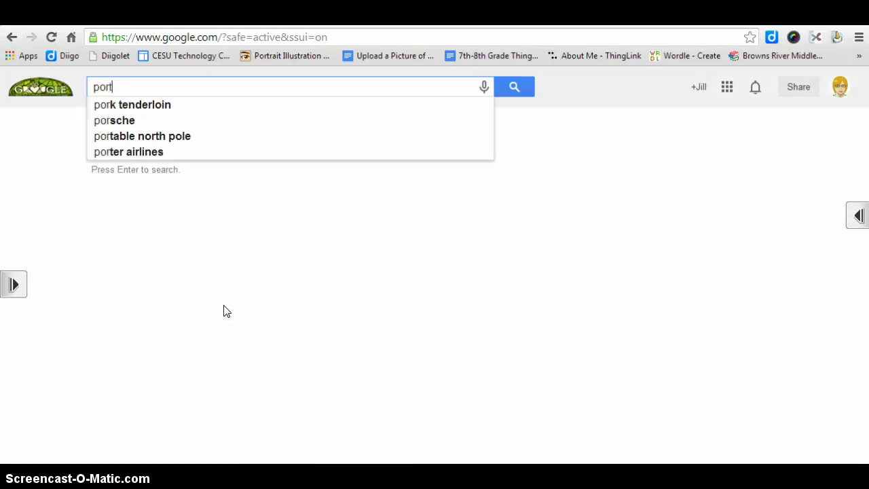
text(rait )
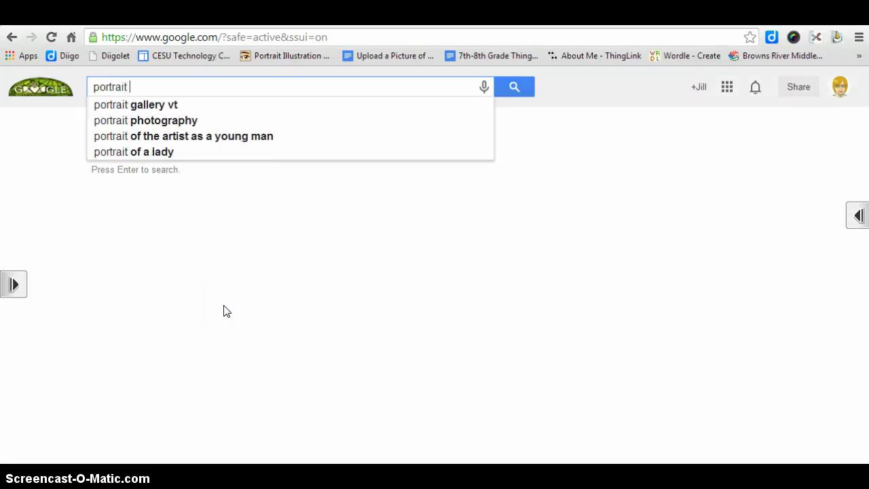
text(and illustration maker)
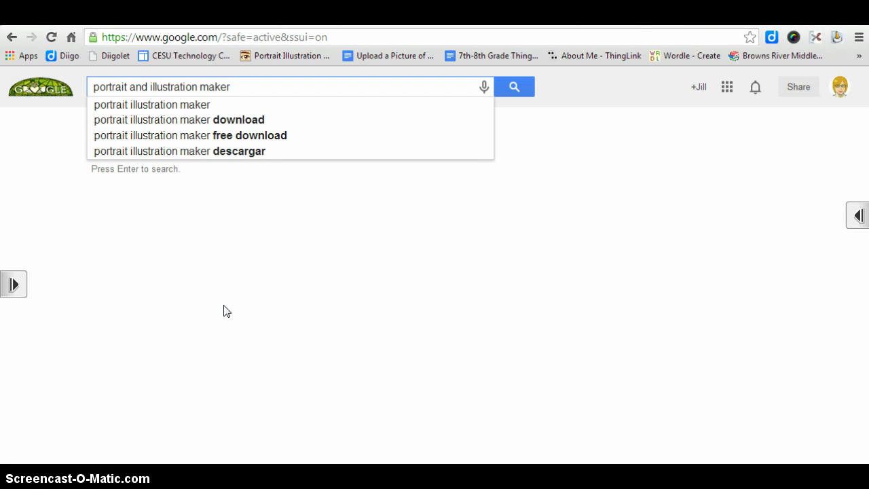
key(Return)
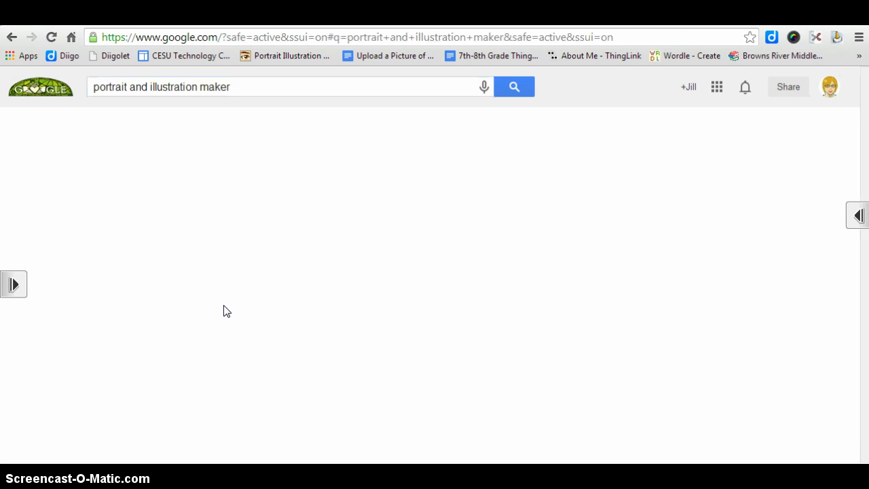
Open the Portrait Illustration Maker result and clear any saved avatar parts with Delete
click(147, 193)
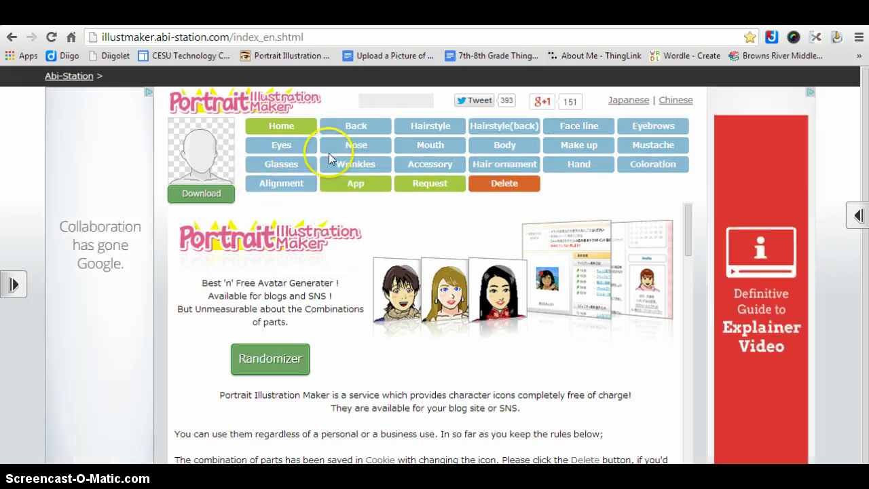
click(508, 189)
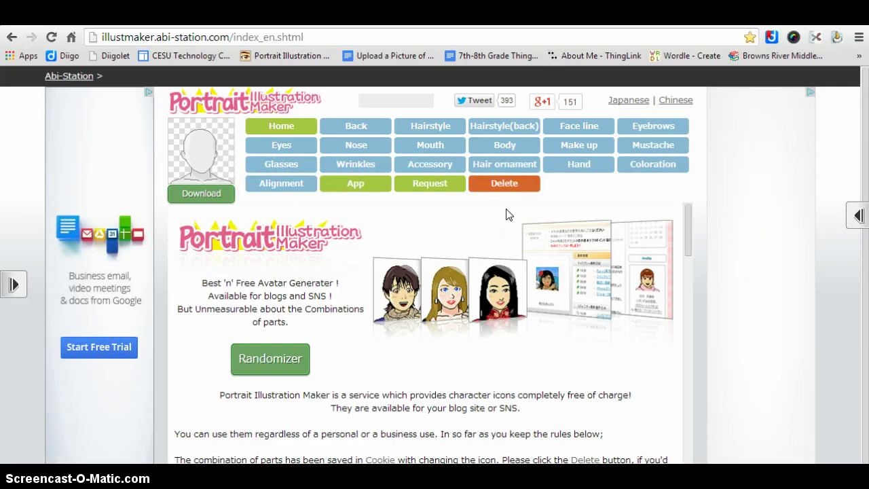
Pick face shape 1 from the Face line choices
click(562, 131)
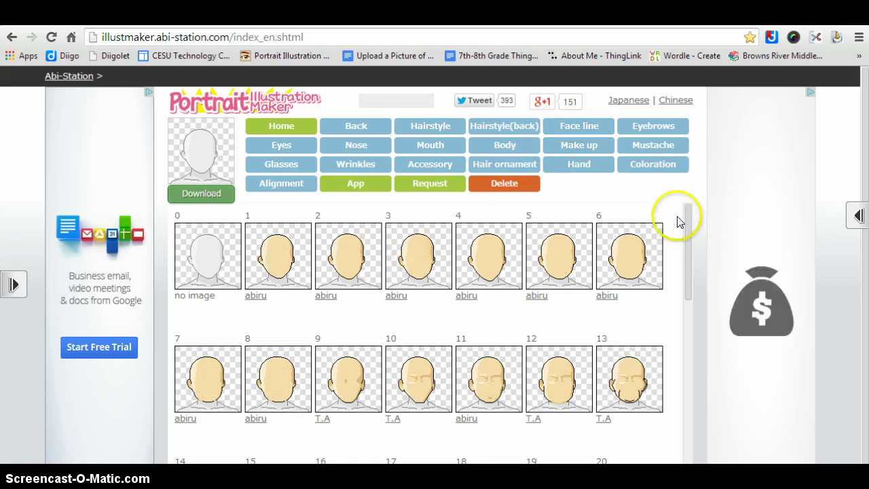
click(688, 307)
drag(688, 307, 688, 208)
click(284, 248)
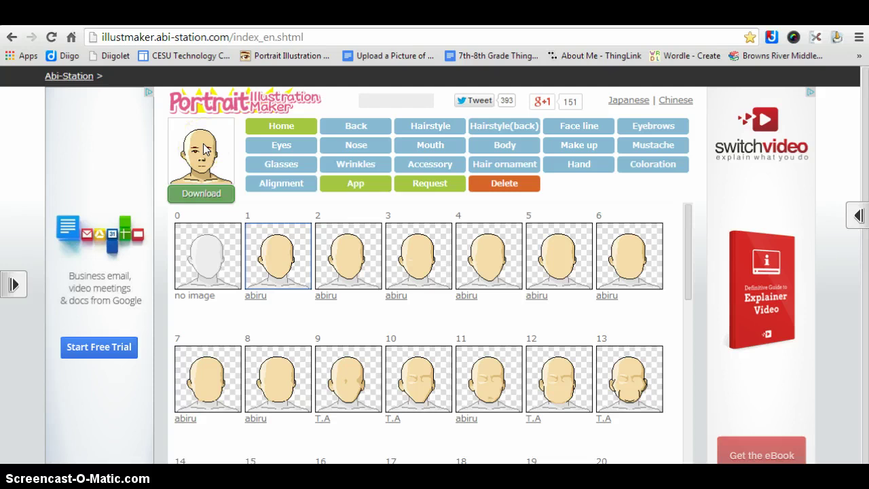
Give the avatar eye style 3 coloured dark slate grey
click(275, 149)
click(420, 264)
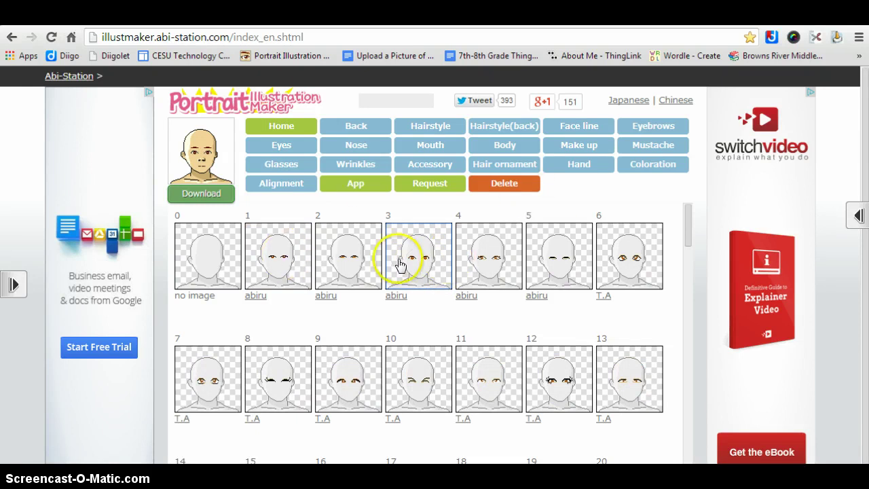
click(660, 169)
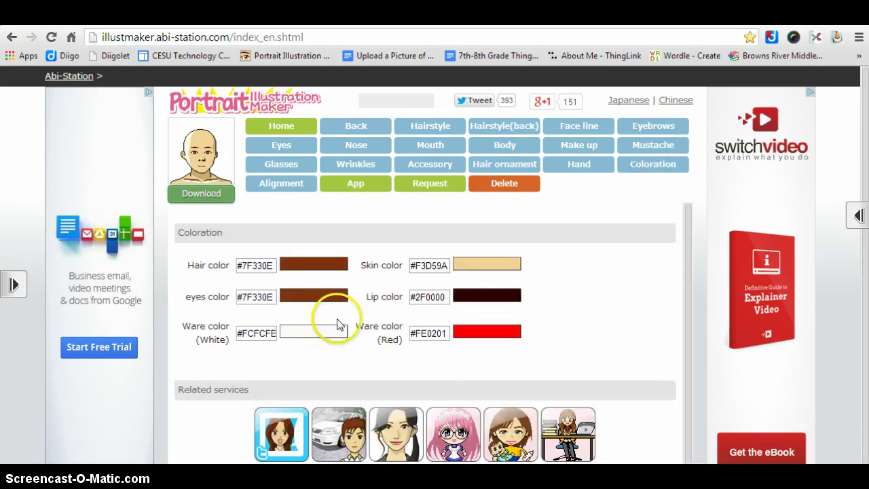
click(311, 299)
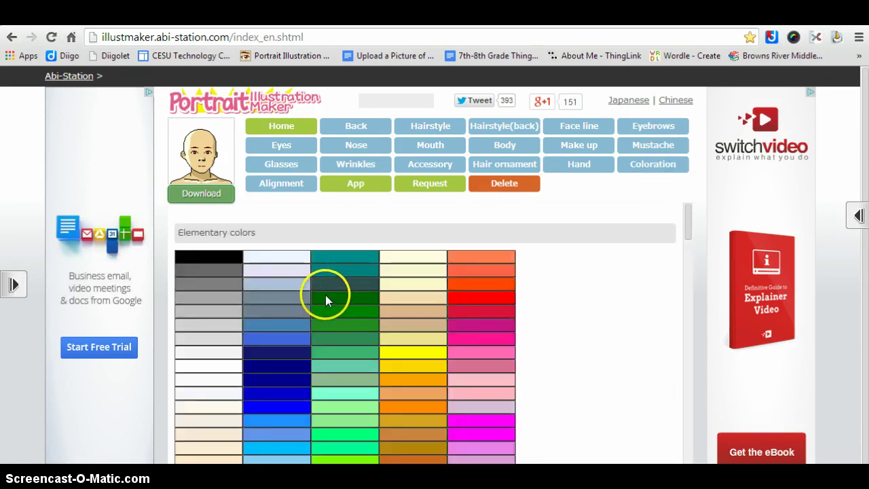
click(333, 283)
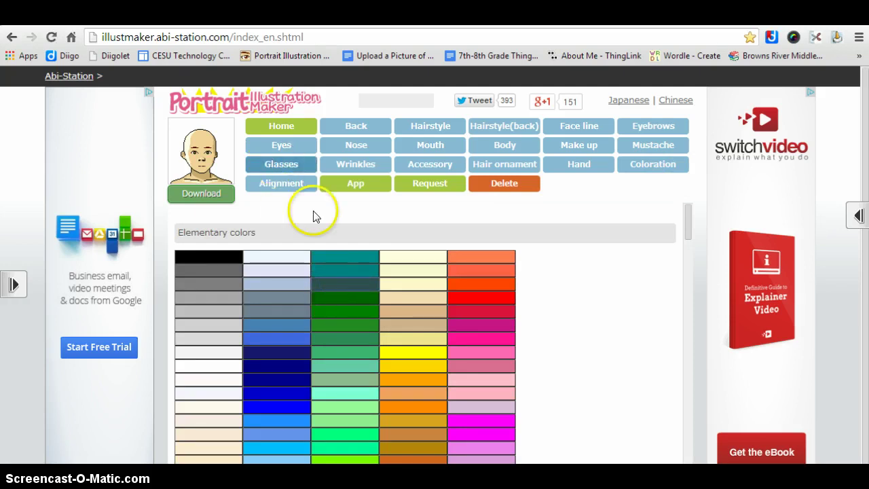
Try nose styles 3 and 4, then settle on nose style 5
click(355, 146)
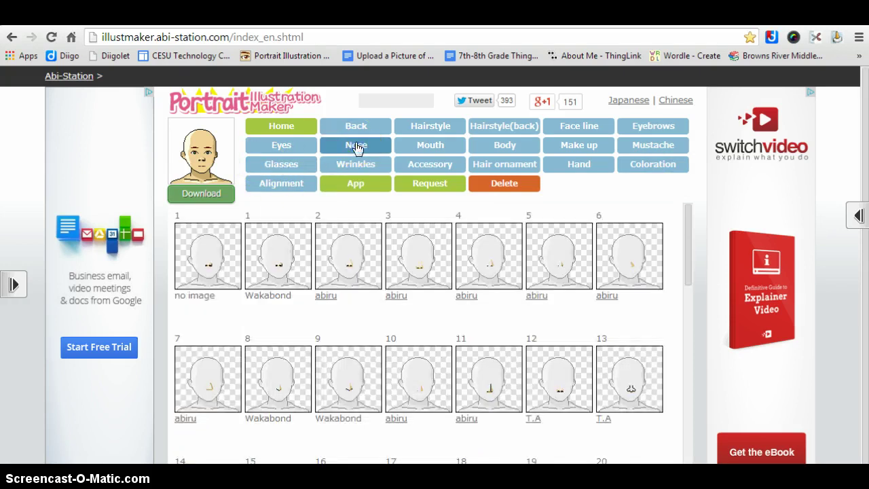
click(554, 269)
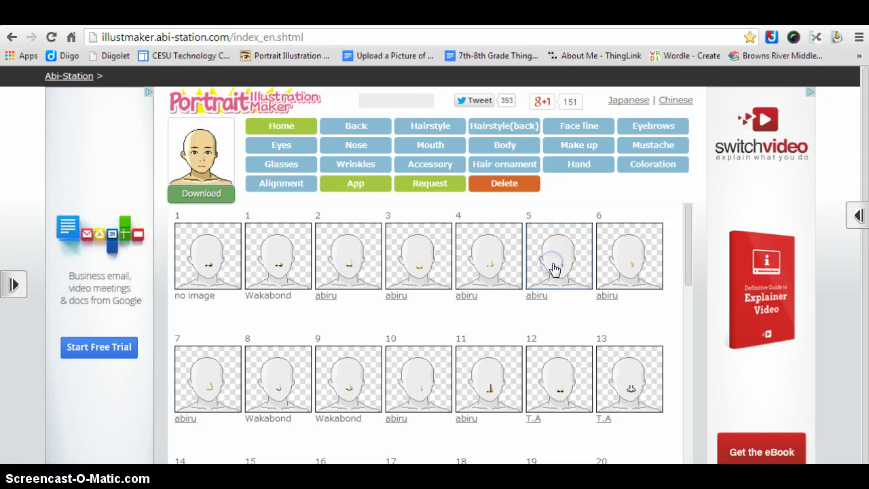
click(417, 267)
click(486, 264)
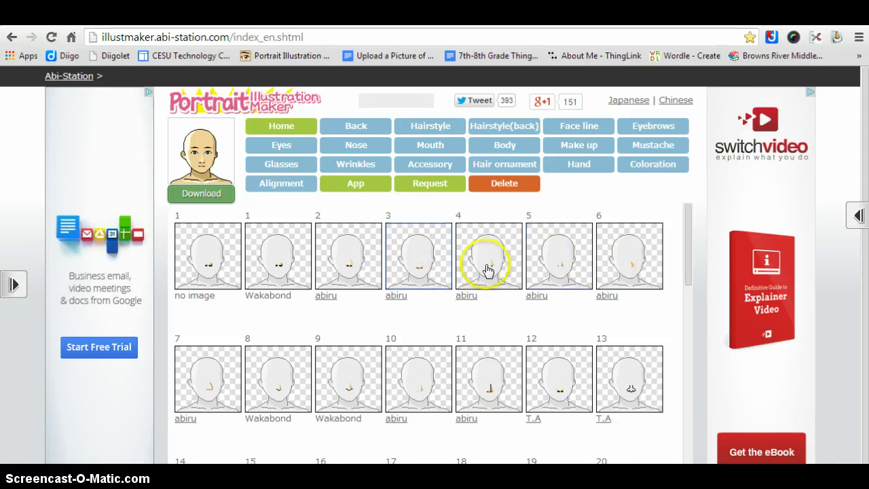
click(547, 270)
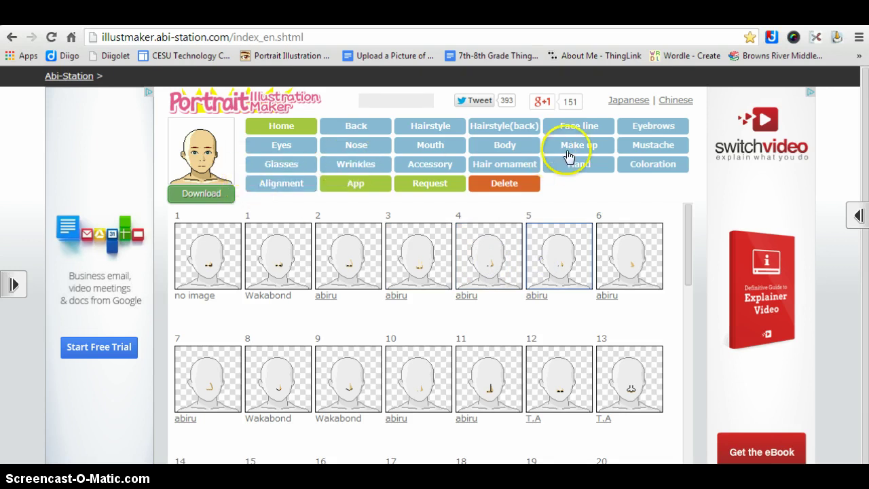
Give the avatar mouth style 5 with dark purple lips
click(422, 145)
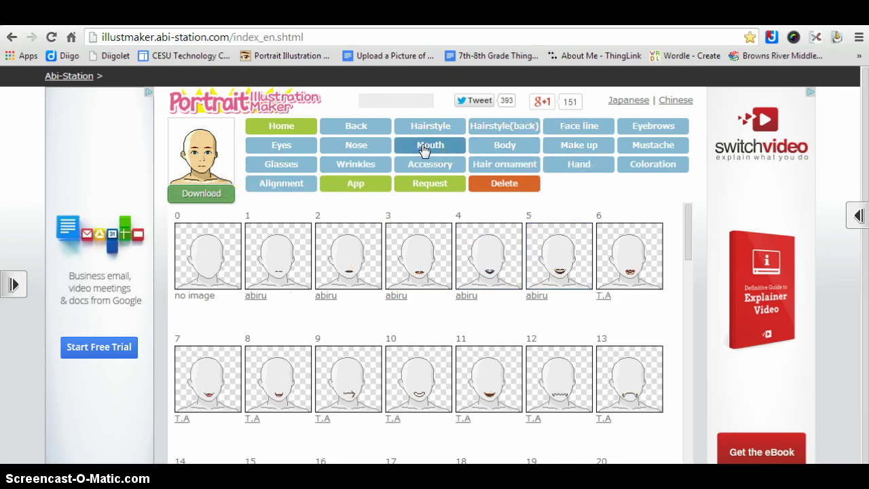
click(560, 257)
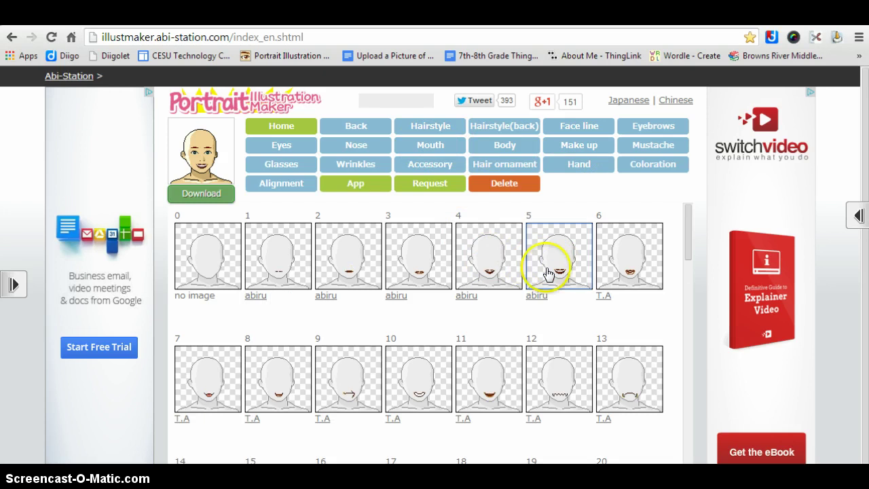
click(646, 165)
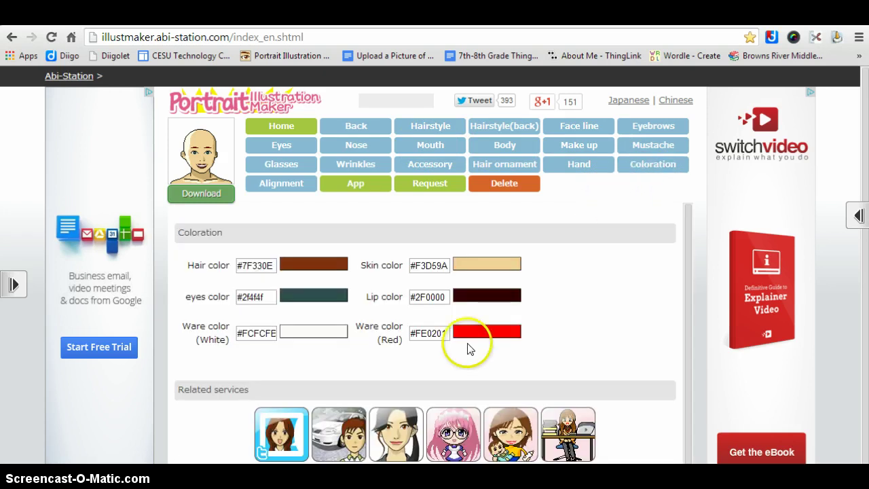
click(489, 296)
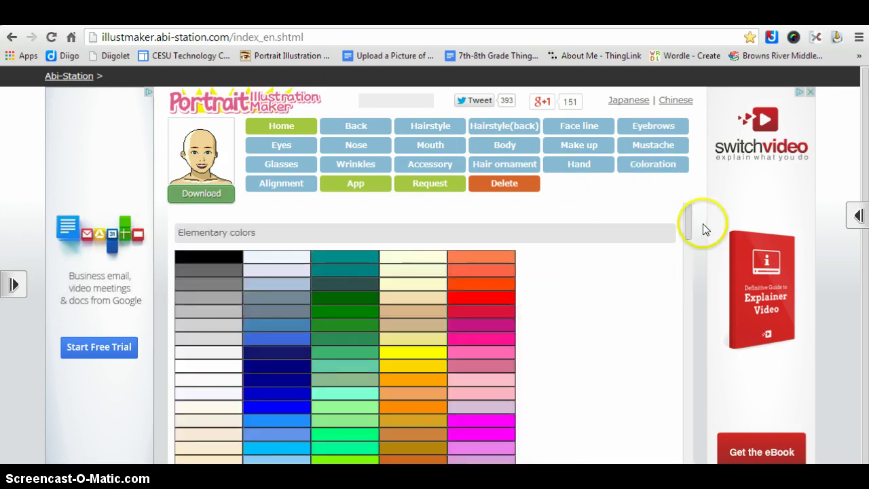
drag(689, 229, 689, 290)
click(488, 277)
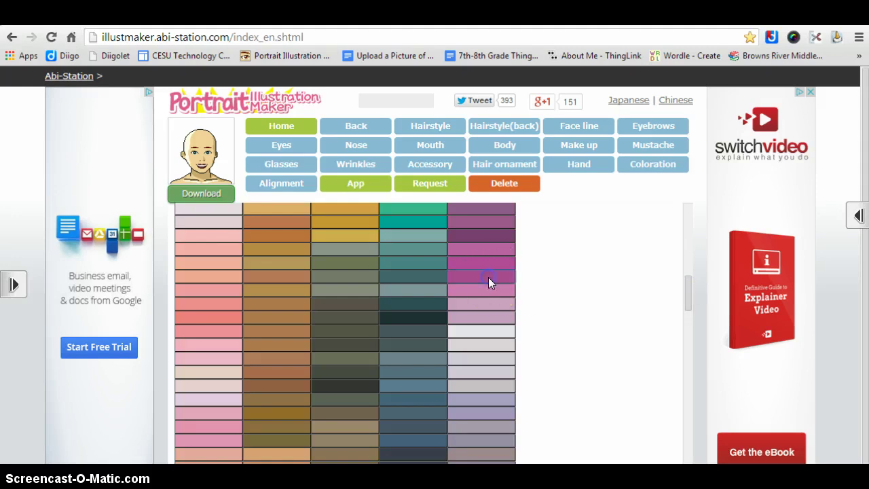
click(493, 233)
Put glasses style 17 on the avatar
click(282, 163)
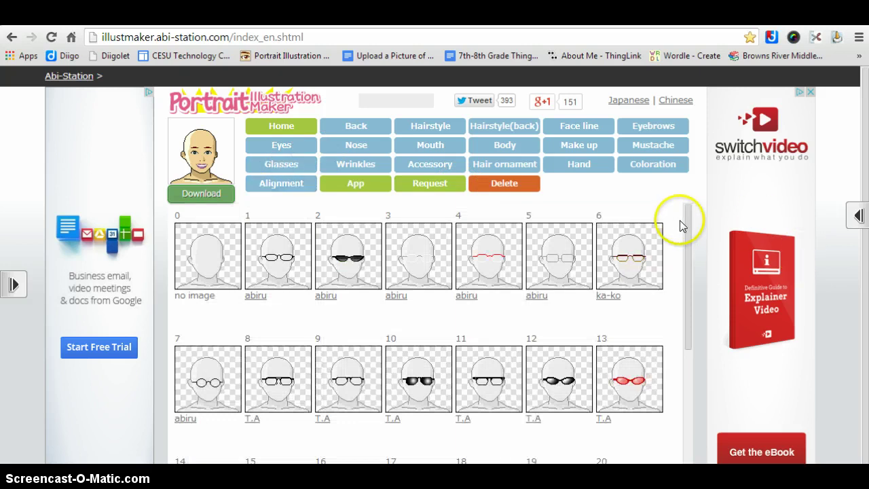
drag(690, 224, 691, 320)
click(404, 332)
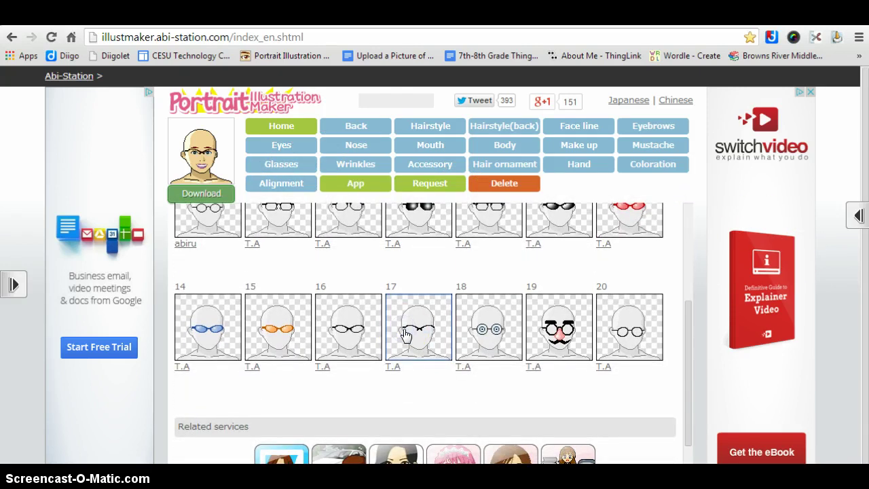
click(433, 146)
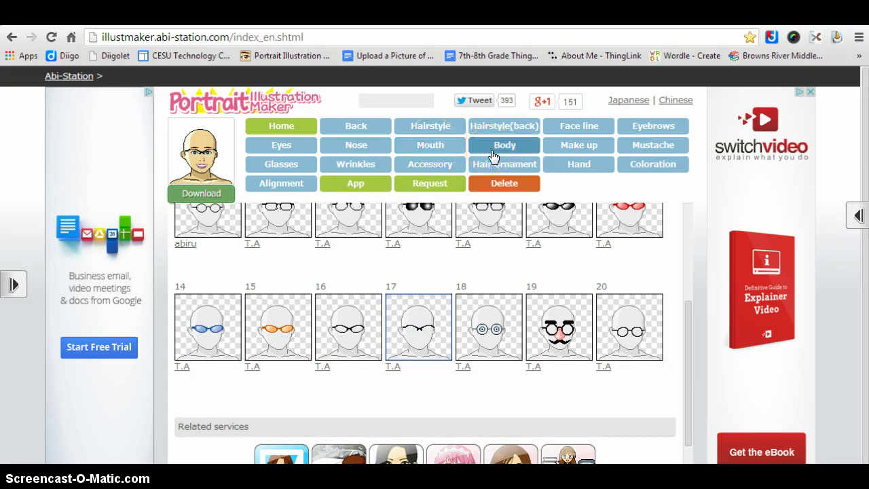
Pick a body and clothing style for the avatar
click(503, 145)
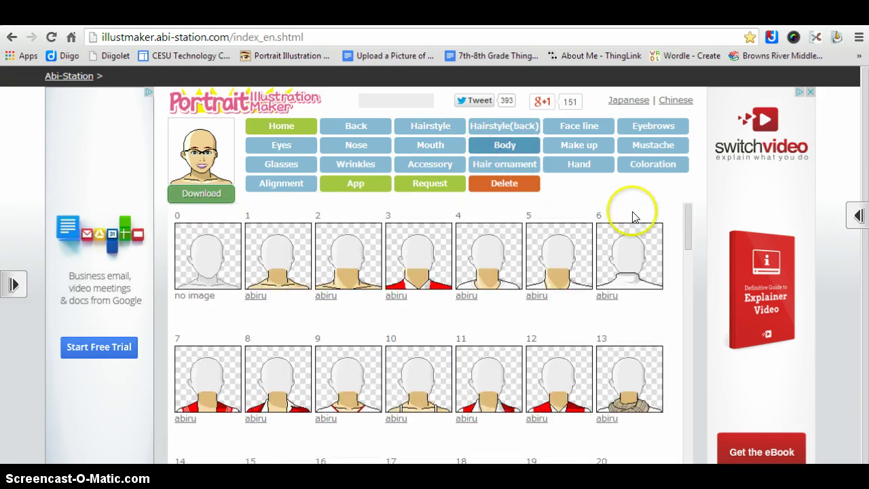
drag(688, 213, 689, 268)
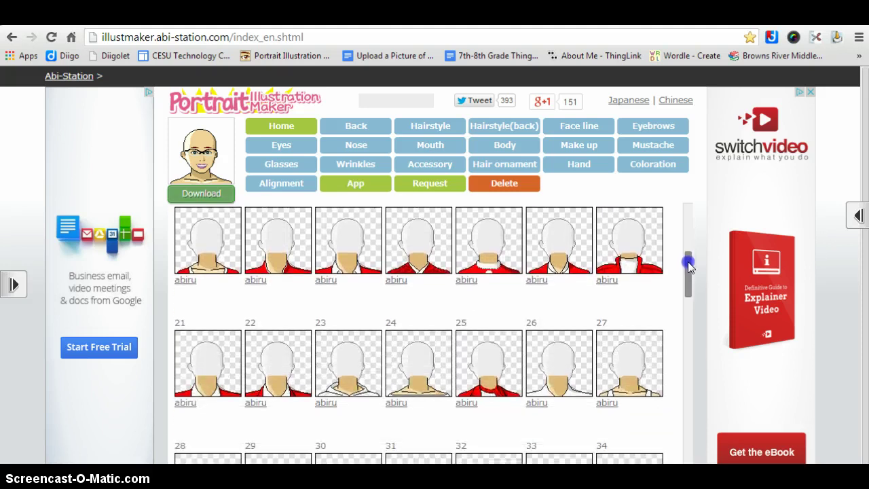
click(219, 236)
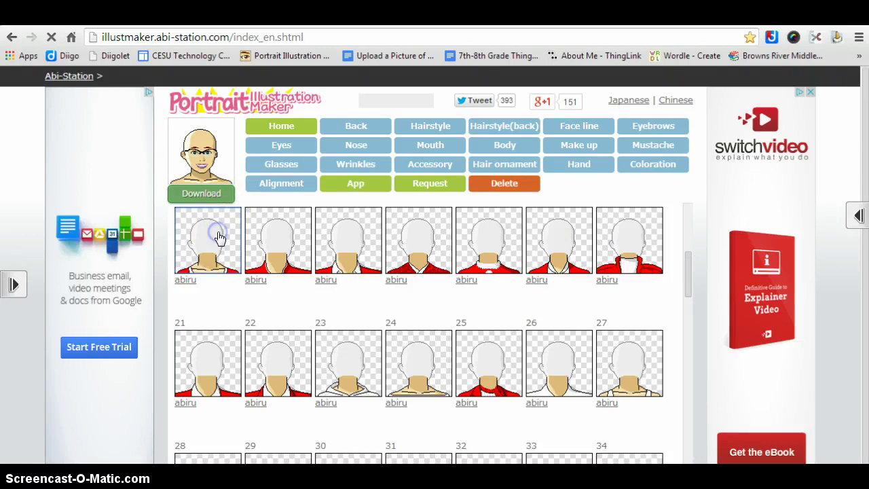
Colour the clothing teal and make its light parts purple
click(646, 165)
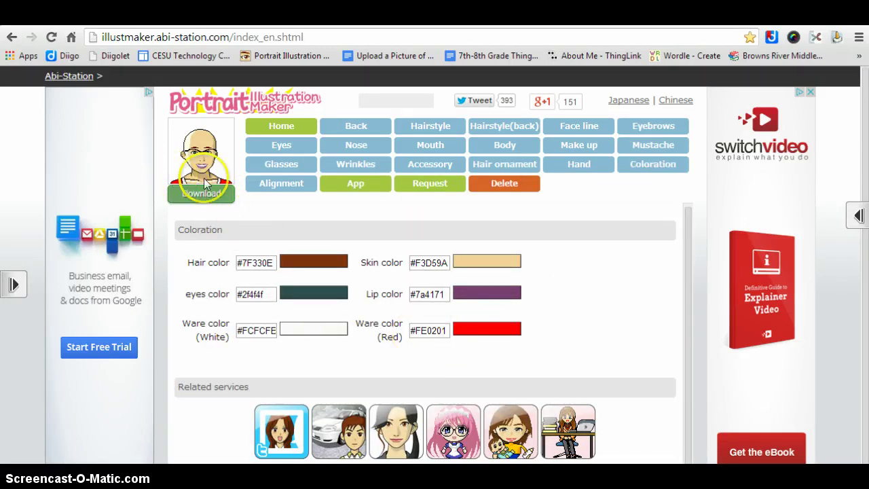
click(476, 330)
click(473, 333)
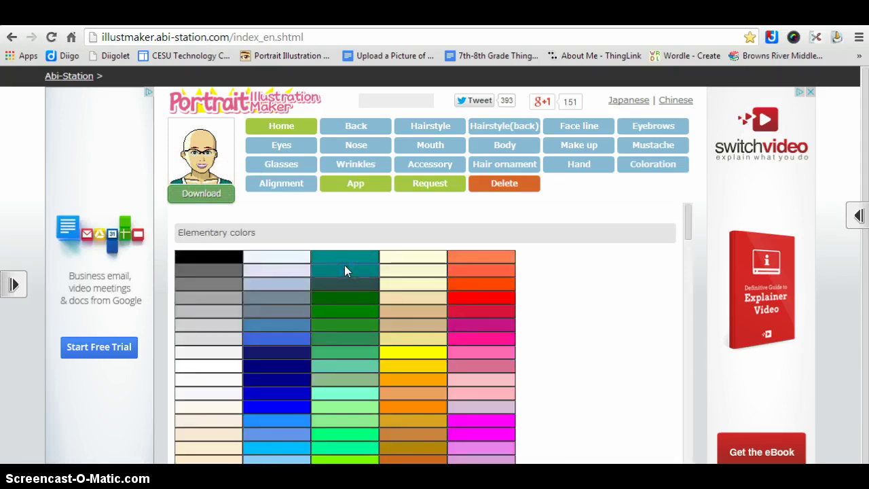
click(272, 262)
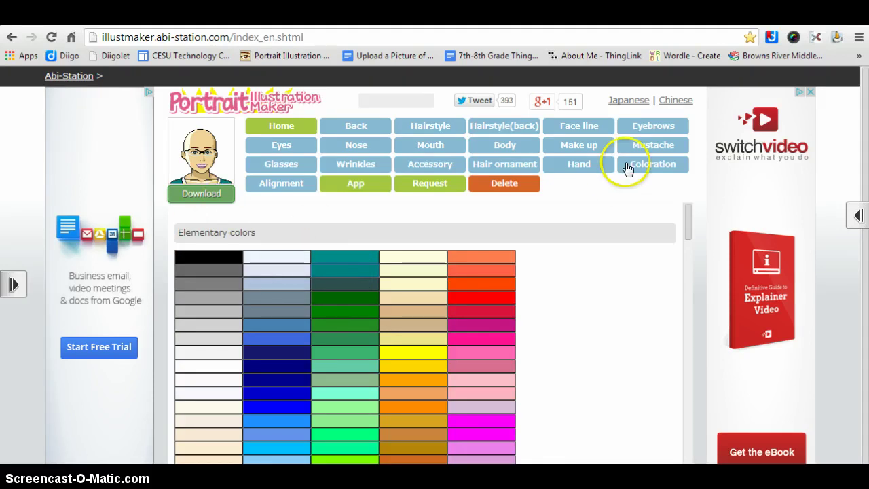
click(643, 167)
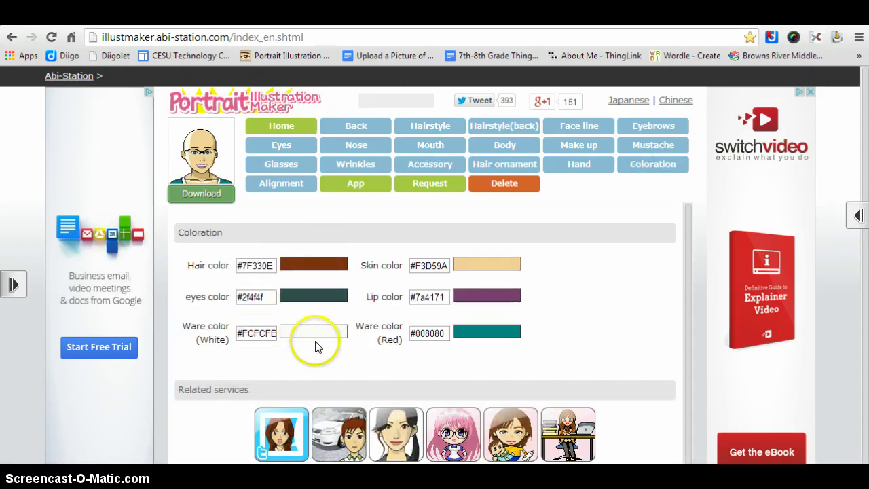
click(301, 337)
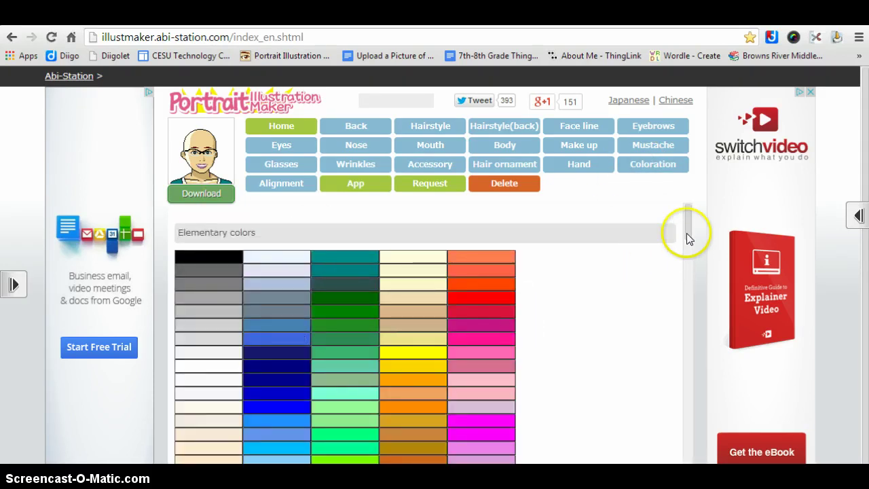
drag(688, 232, 690, 253)
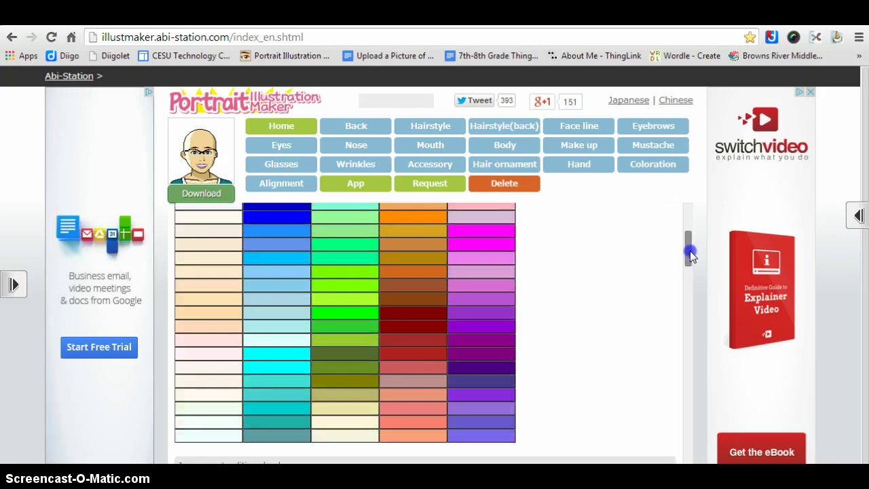
click(484, 394)
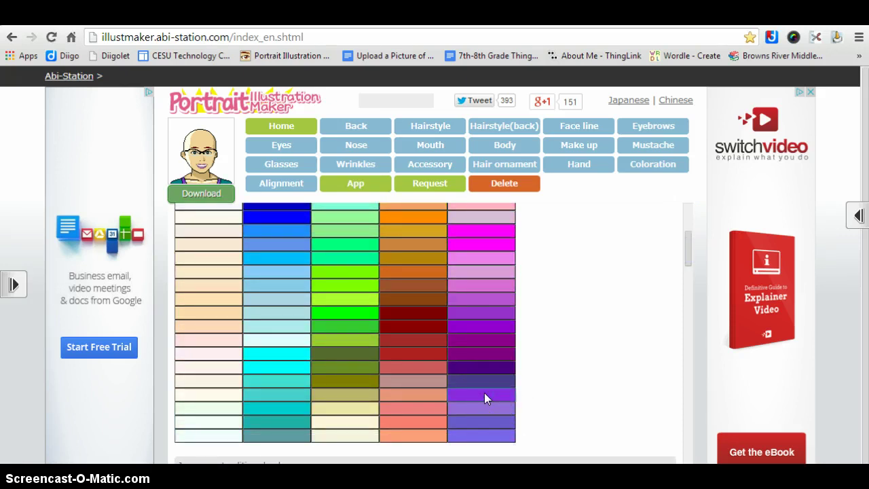
Give the avatar hairstyle 40 with bangs
click(414, 126)
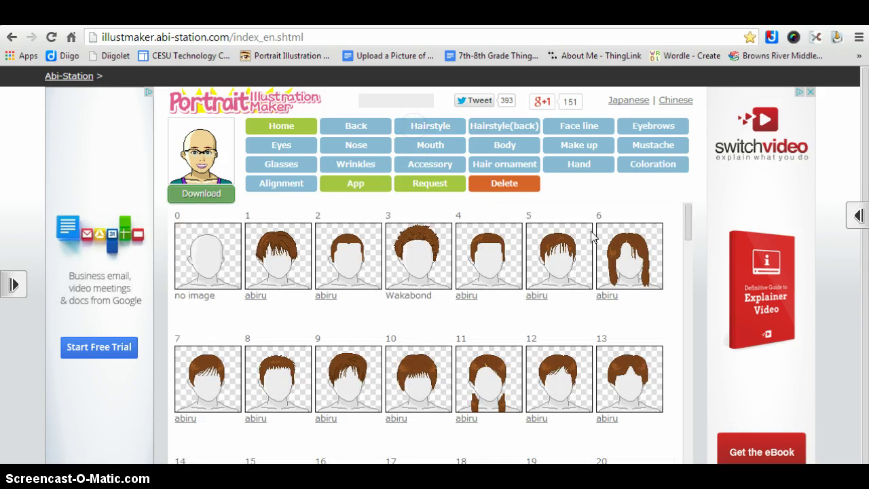
drag(687, 218, 692, 294)
click(556, 299)
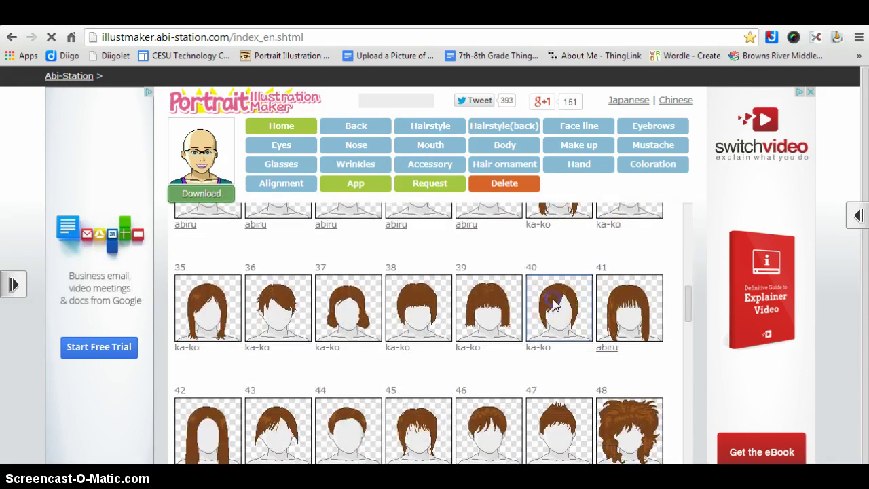
Change the hair colour from brown to golden blonde
click(647, 164)
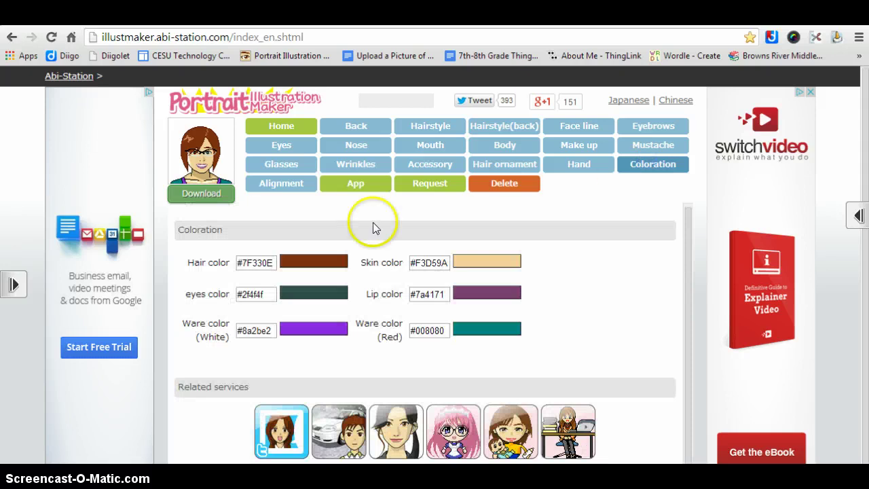
click(338, 260)
click(390, 351)
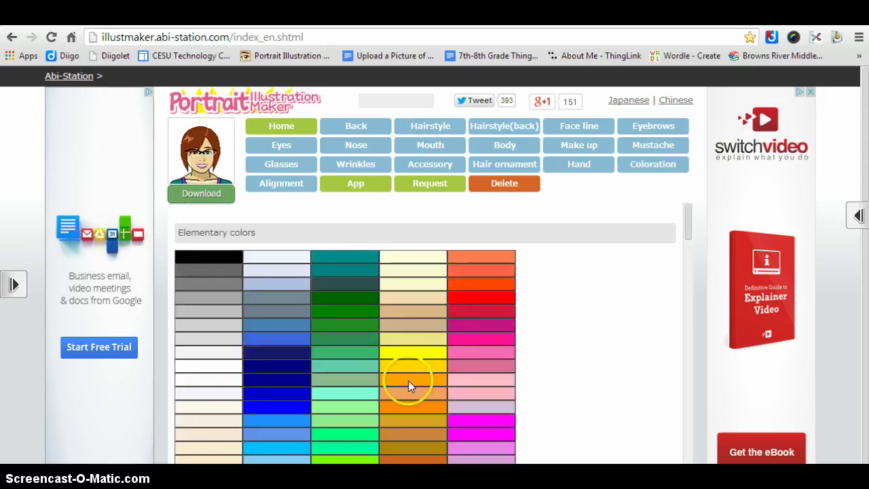
click(412, 417)
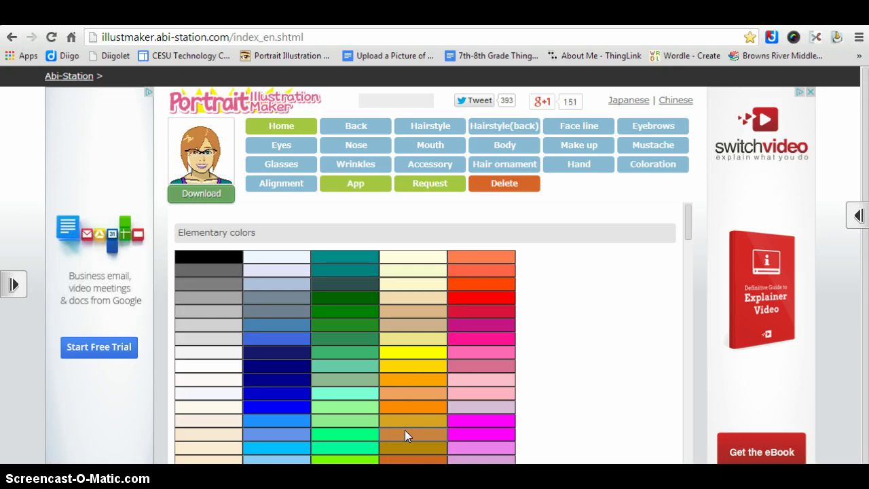
click(404, 416)
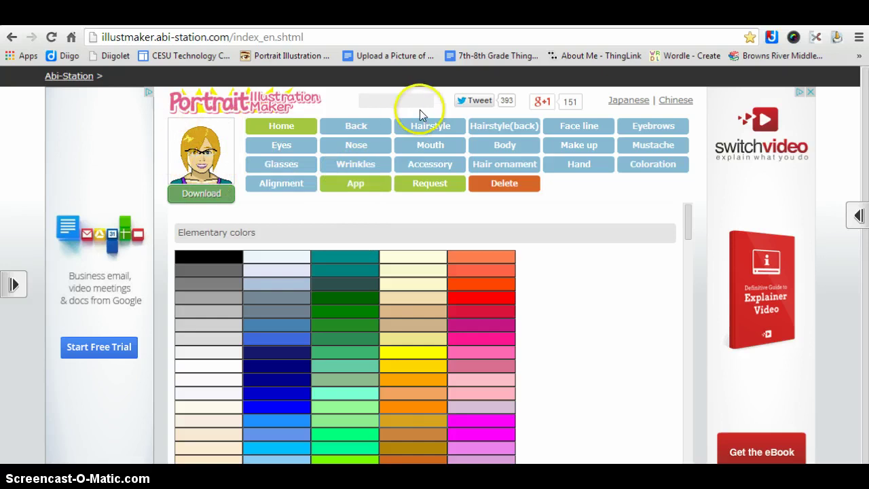
Try checkered and speech-bubble backgrounds, then settle on the pale blue bubbles background 38
click(339, 126)
drag(688, 227, 700, 314)
click(421, 291)
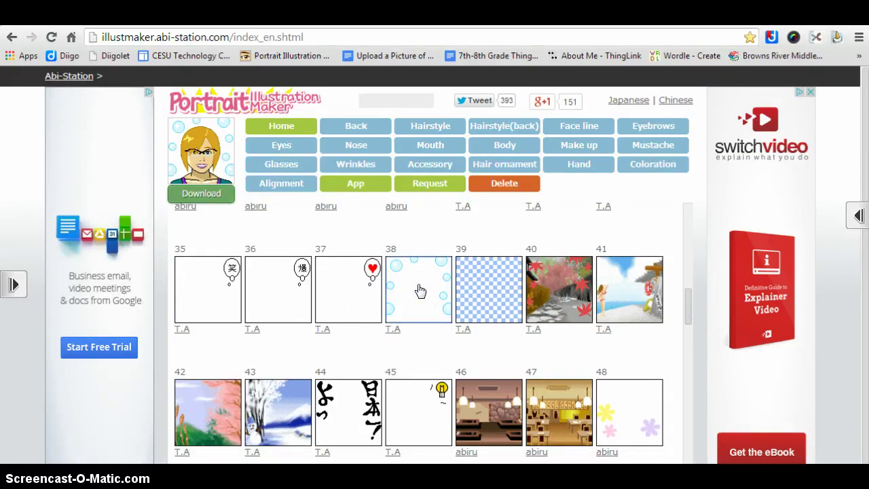
click(475, 291)
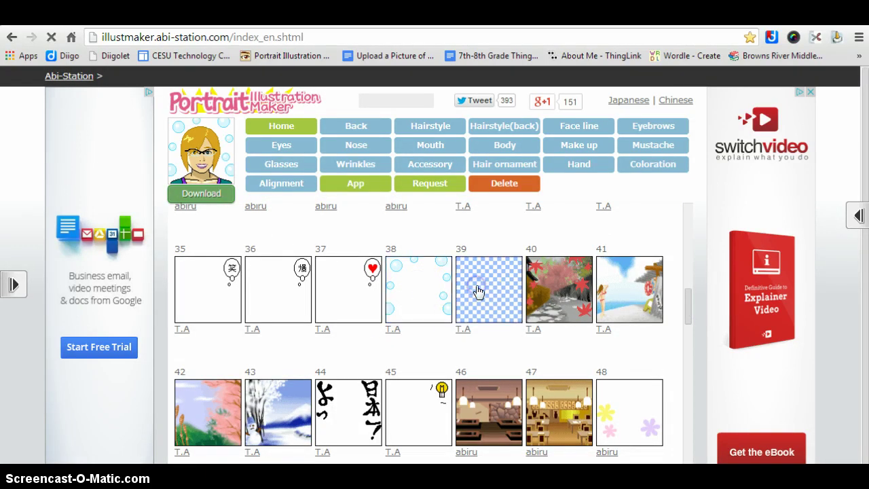
drag(396, 299, 329, 308)
click(328, 306)
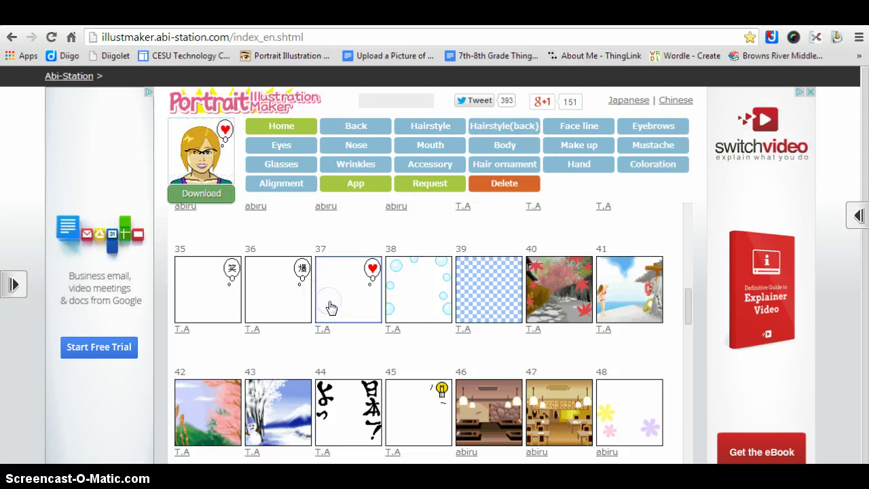
click(285, 303)
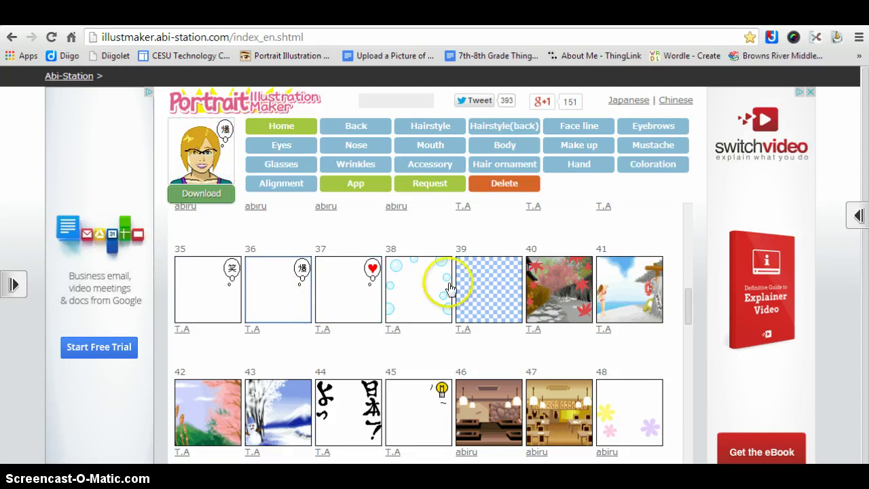
click(484, 287)
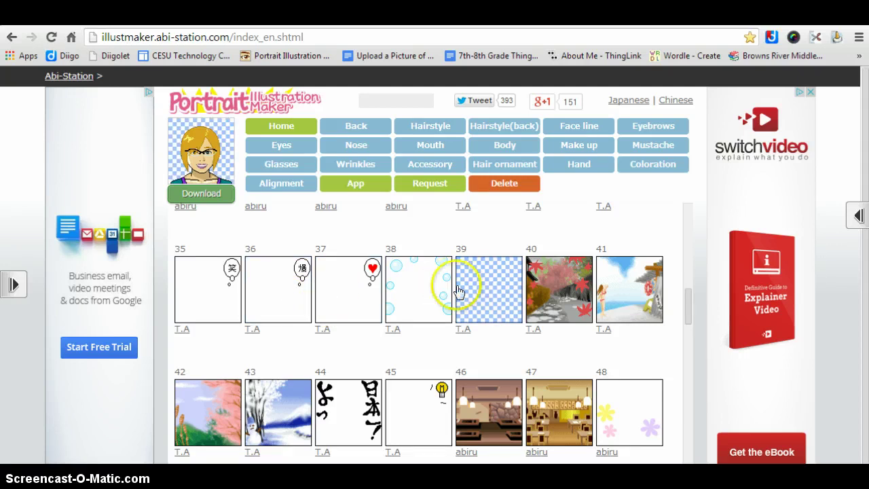
click(418, 289)
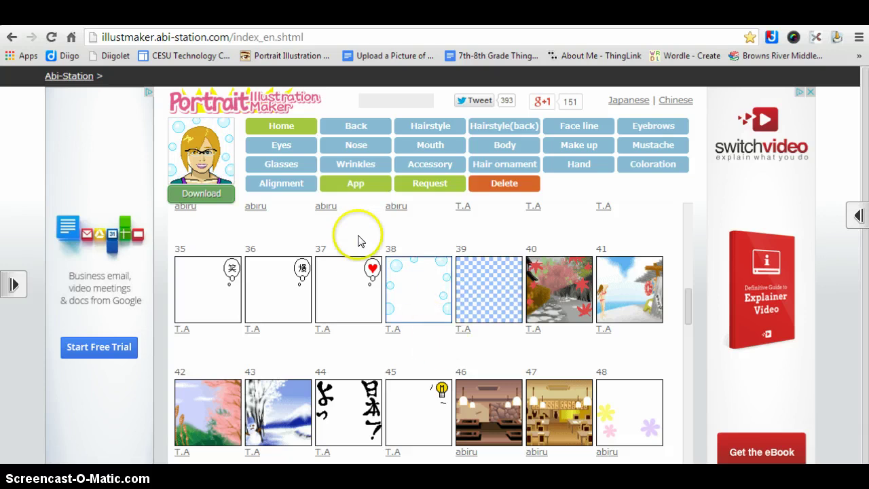
Enter 'Mrs. Dawson' as the portrait's label text
click(281, 185)
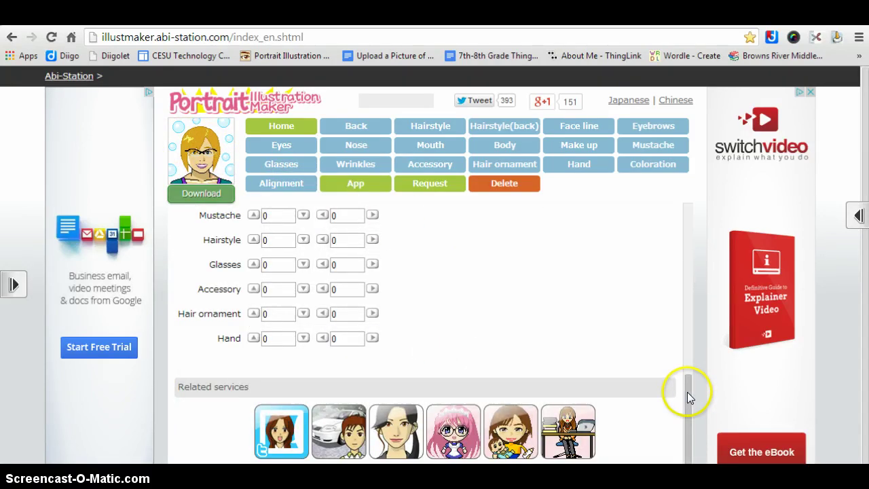
drag(688, 393, 685, 210)
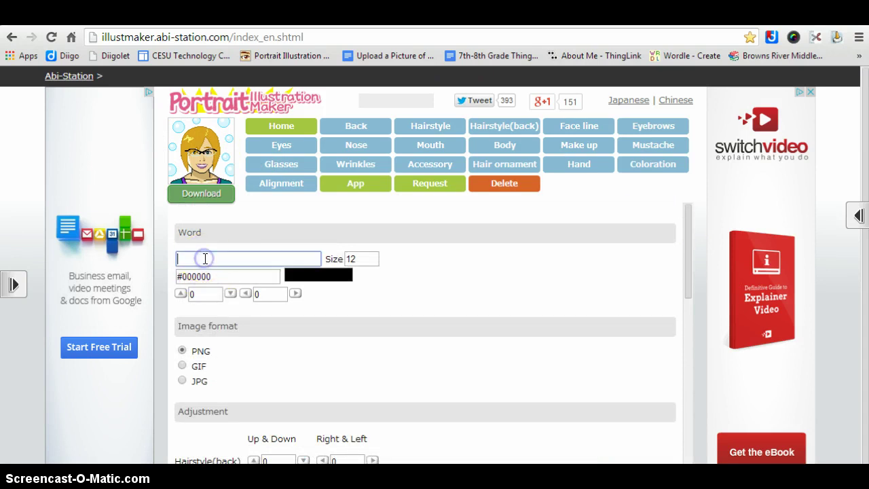
text(Mrs. Dawson)
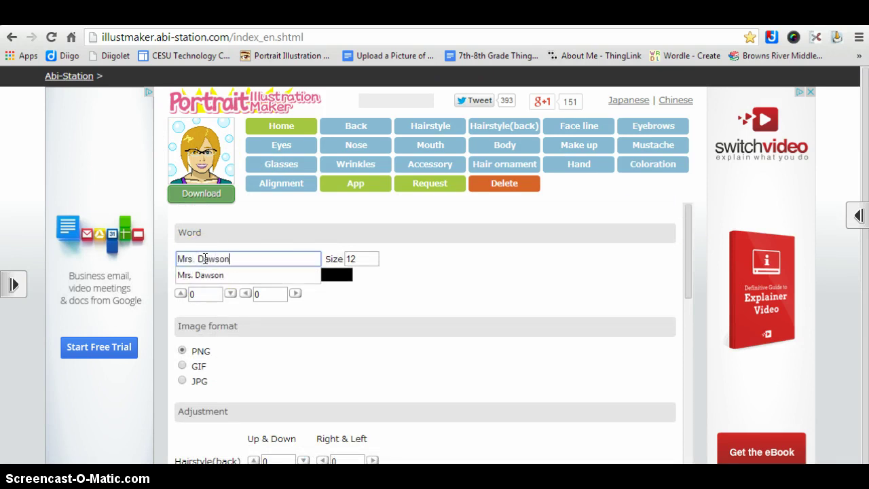
click(294, 280)
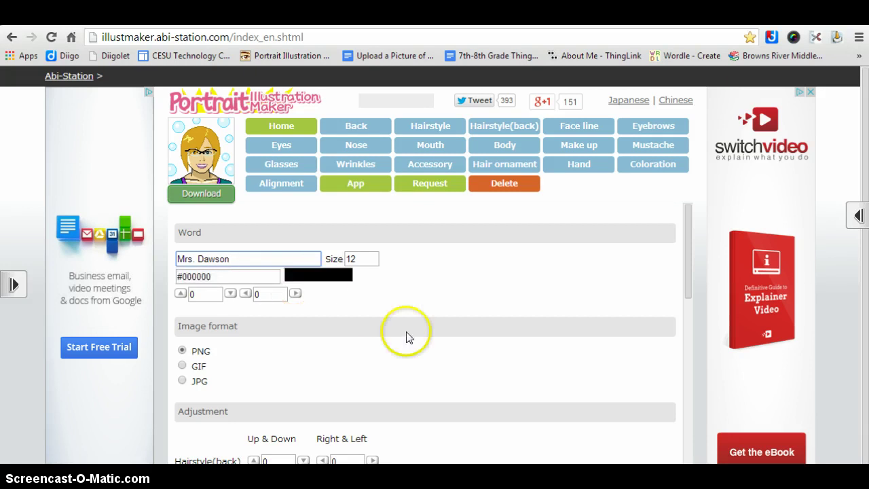
click(338, 314)
click(245, 275)
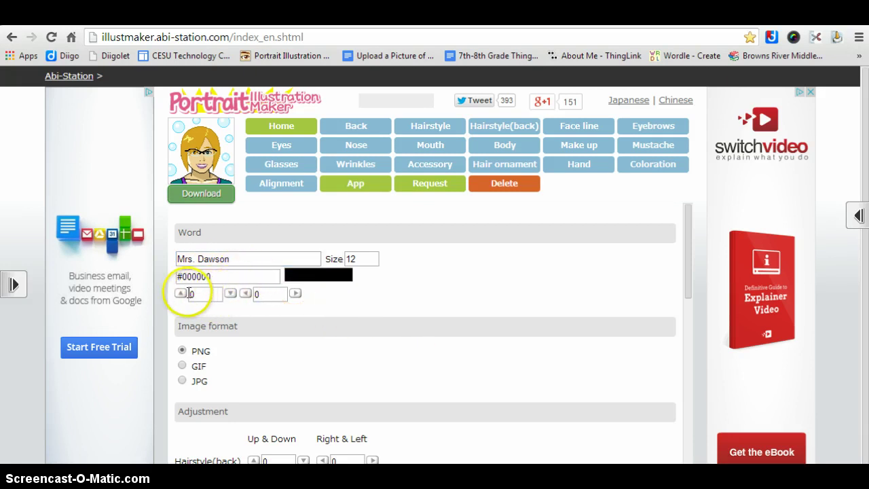
Nudge the label's vertical and horizontal offsets to +6 and +12
click(230, 293)
click(230, 295)
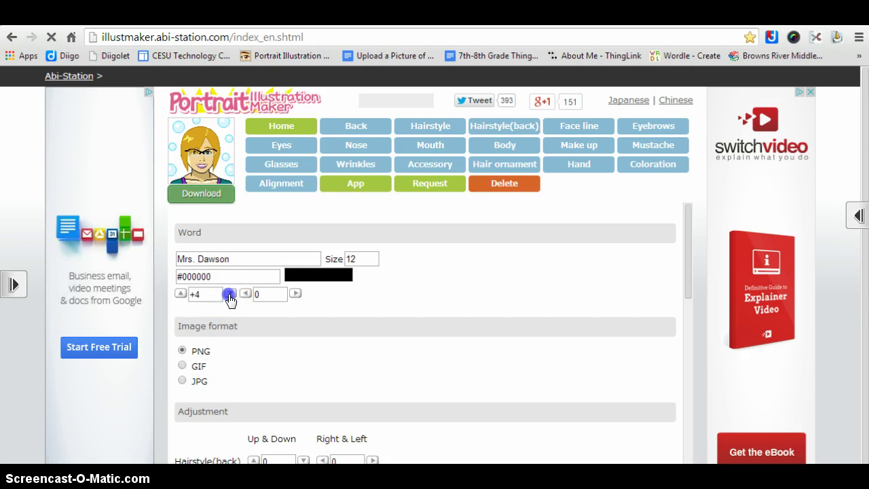
click(230, 293)
click(231, 294)
click(179, 293)
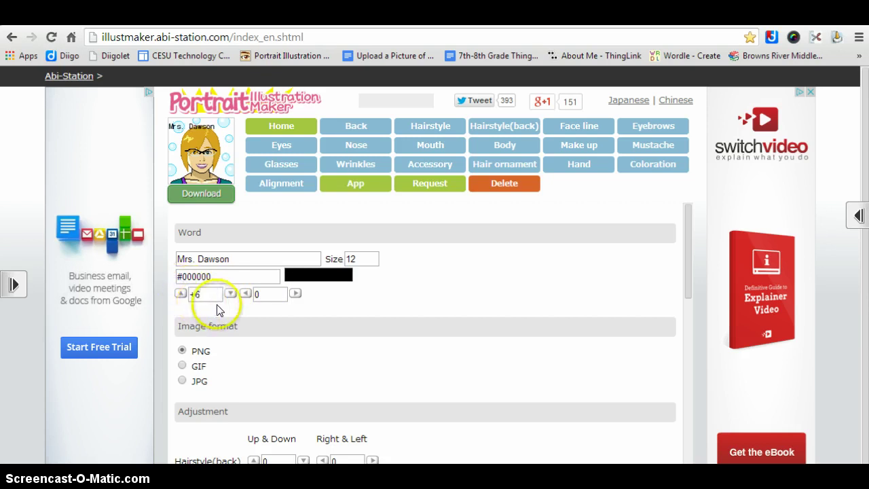
click(295, 293)
click(295, 293)
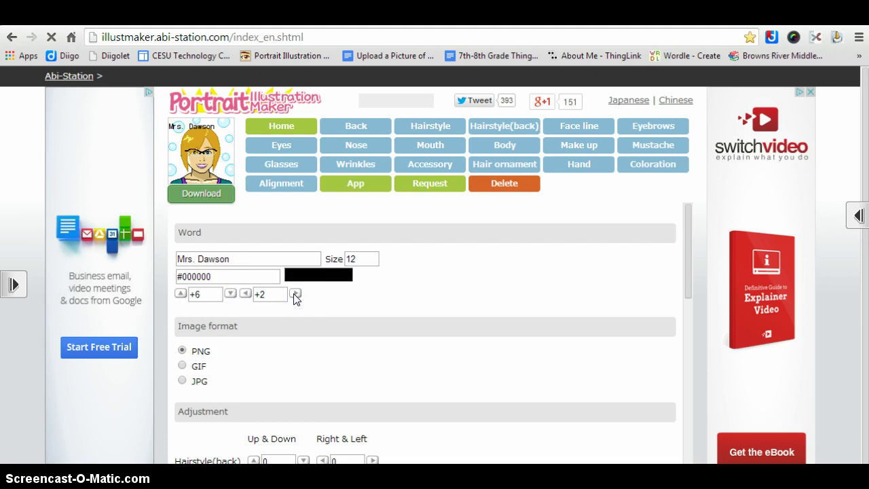
click(295, 294)
click(295, 293)
click(295, 293)
click(295, 293)
click(296, 293)
click(295, 293)
click(295, 294)
click(296, 293)
click(296, 294)
click(295, 293)
Try accessories 16–18, then give the avatar the blue computer accessory 15
click(431, 167)
click(601, 243)
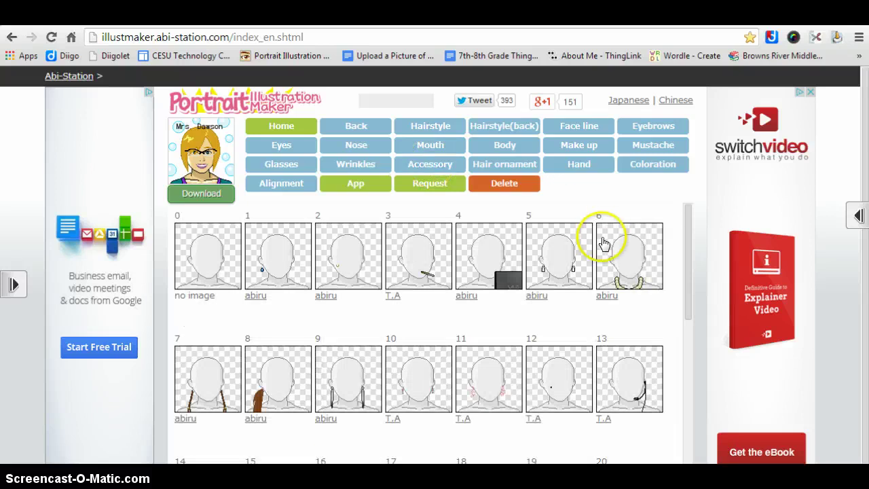
click(687, 214)
drag(687, 213, 699, 303)
click(338, 290)
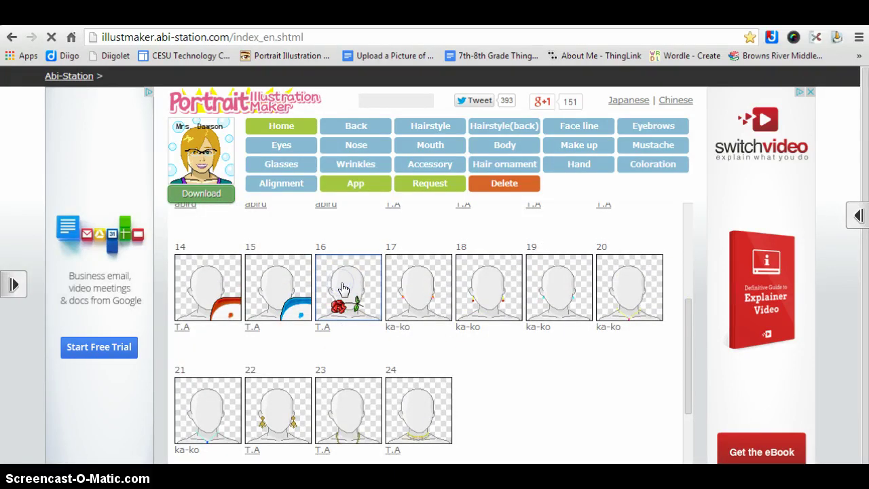
click(440, 303)
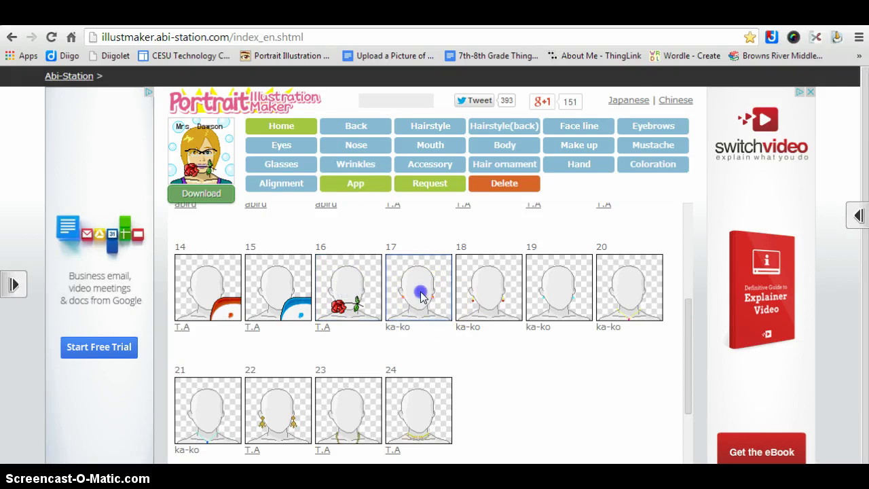
click(470, 295)
click(284, 300)
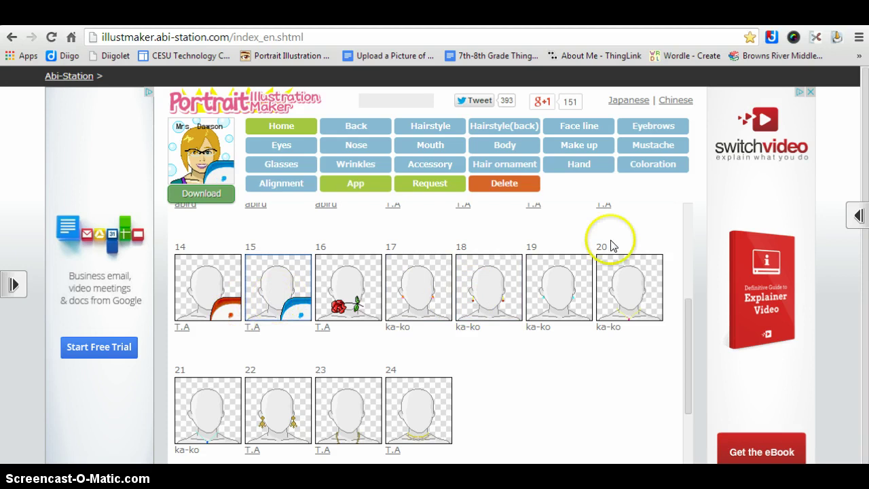
scroll(683, 298, up, 1)
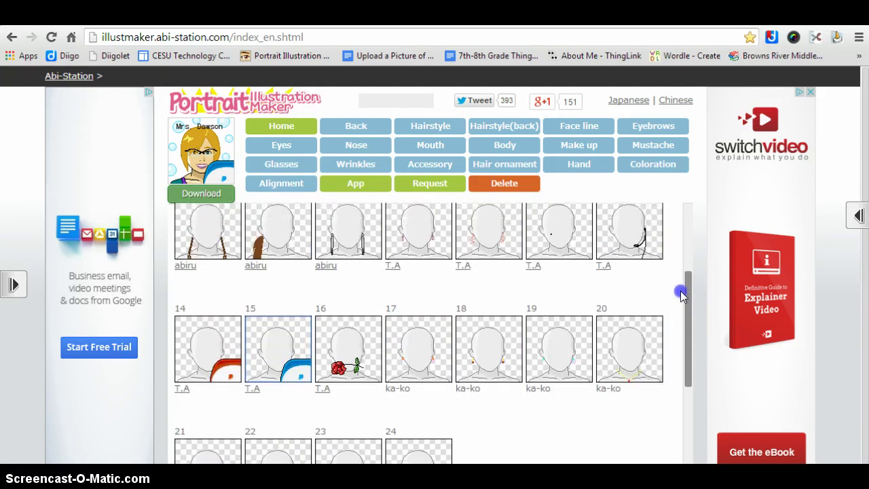
drag(683, 293, 690, 196)
Check the Hand pose grid, then download the finished avatar with its label, bubbles and computer
click(575, 164)
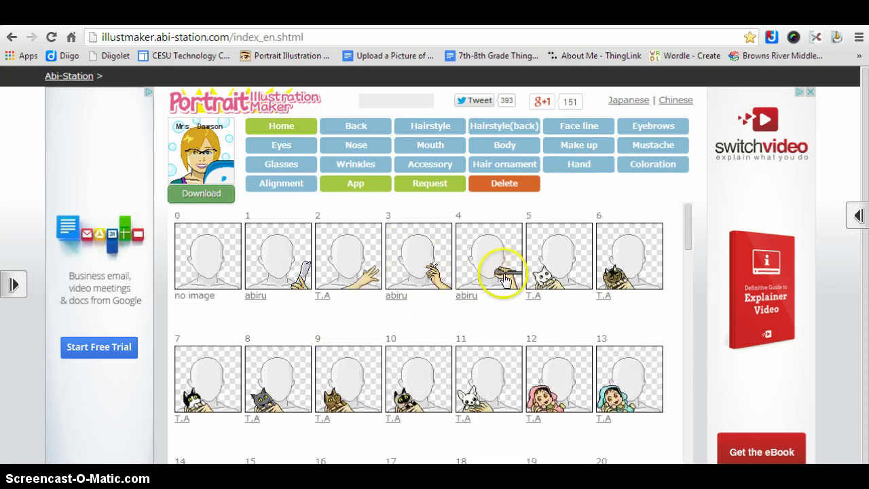
drag(685, 220, 664, 196)
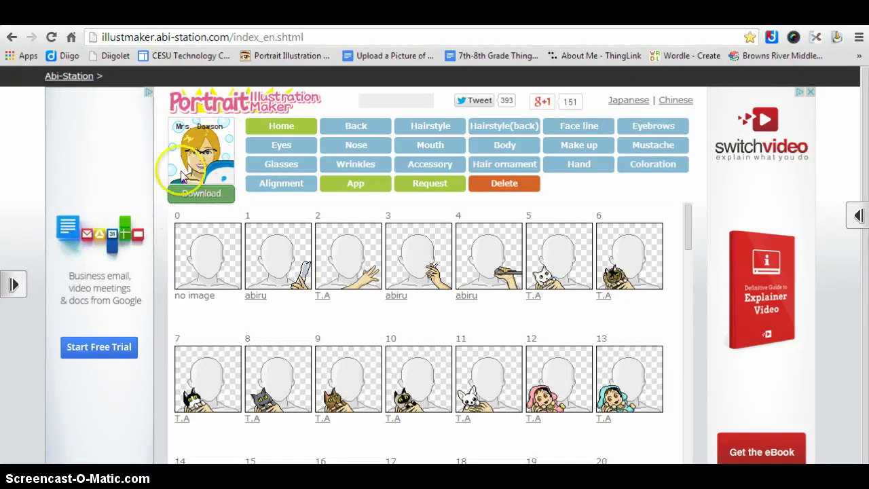
click(198, 196)
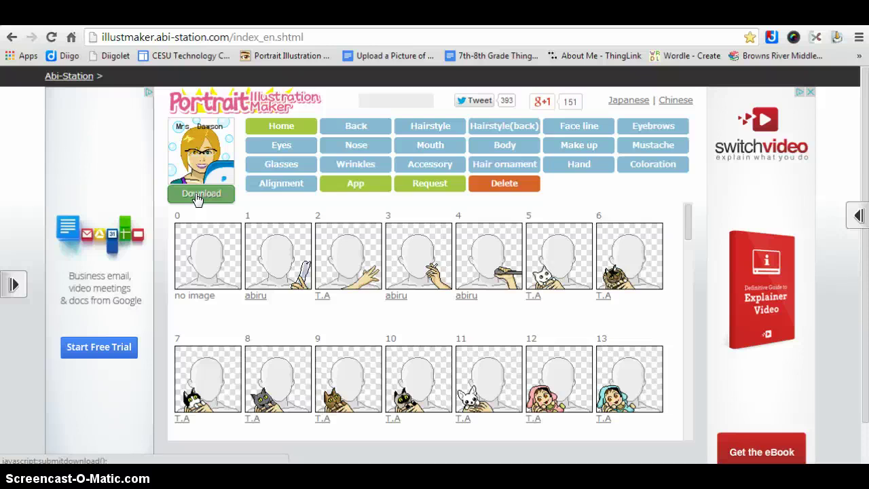
click(197, 195)
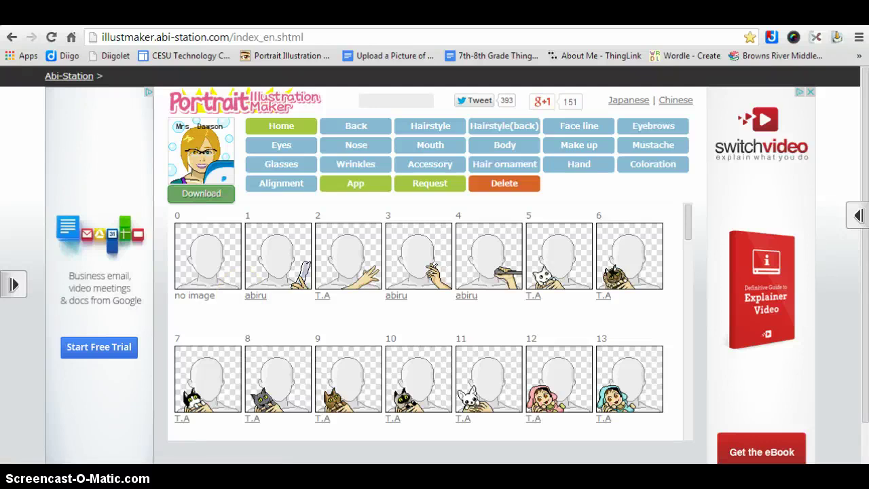